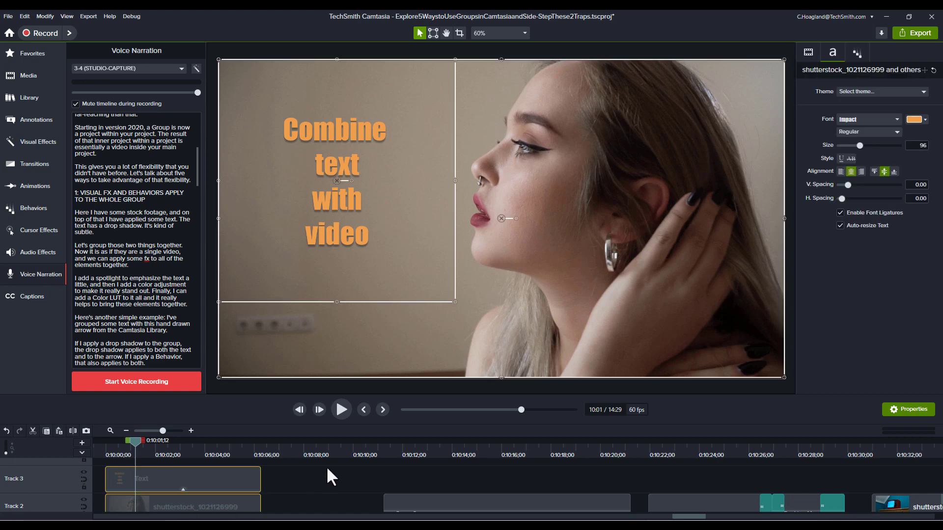
- Group the 'Combine text with video' text clip and stock footage clip into Group 5 with Ctrl+G
{"action": "key", "text": "ctrl+g"}
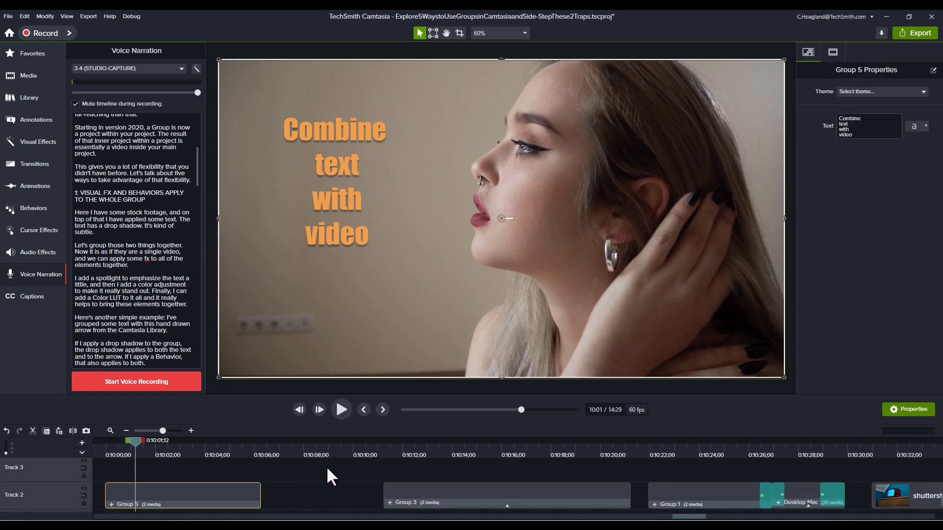
- Add an orange Spotlight effect to Group 5
{"action": "left_click", "coordinate": [32, 147]}
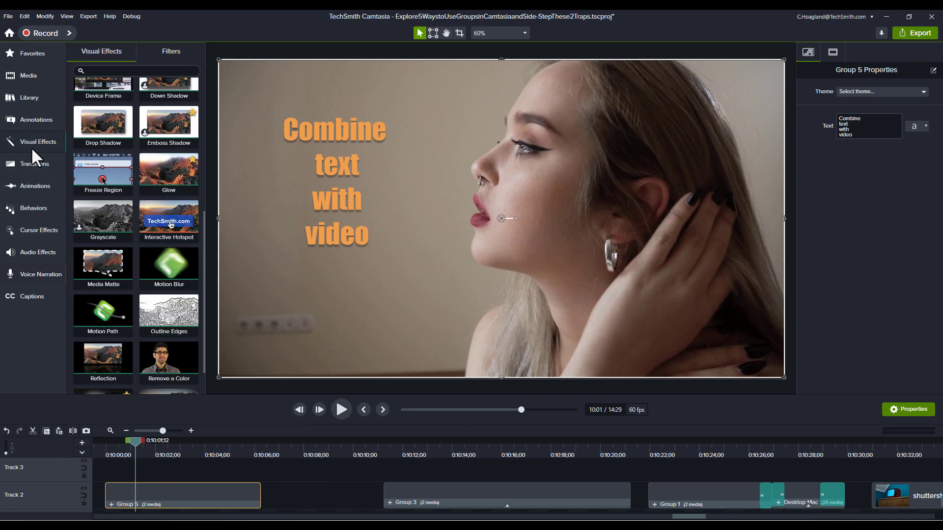
{"action": "scroll", "coordinate": [174, 297], "scroll_direction": "down", "scroll_amount": 2}
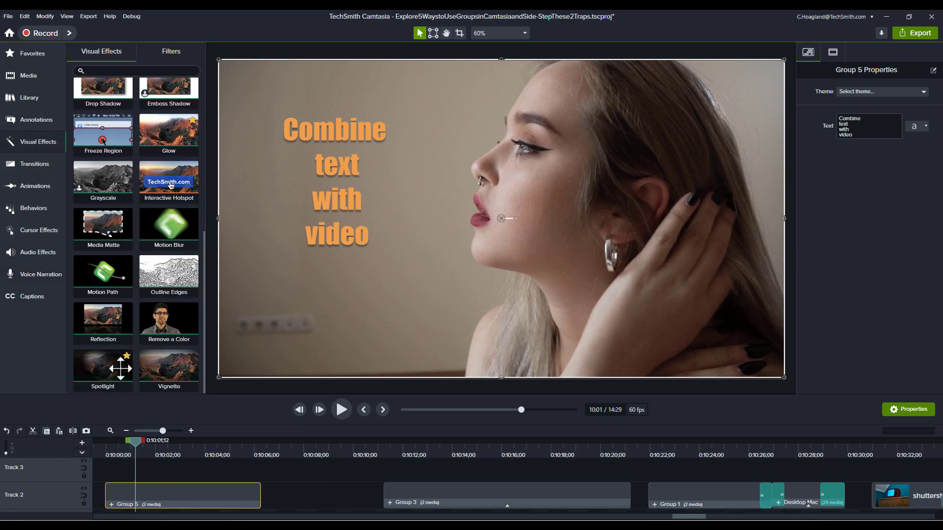
{"action": "left_click_drag", "start_coordinate": [103, 367], "coordinate": [319, 236]}
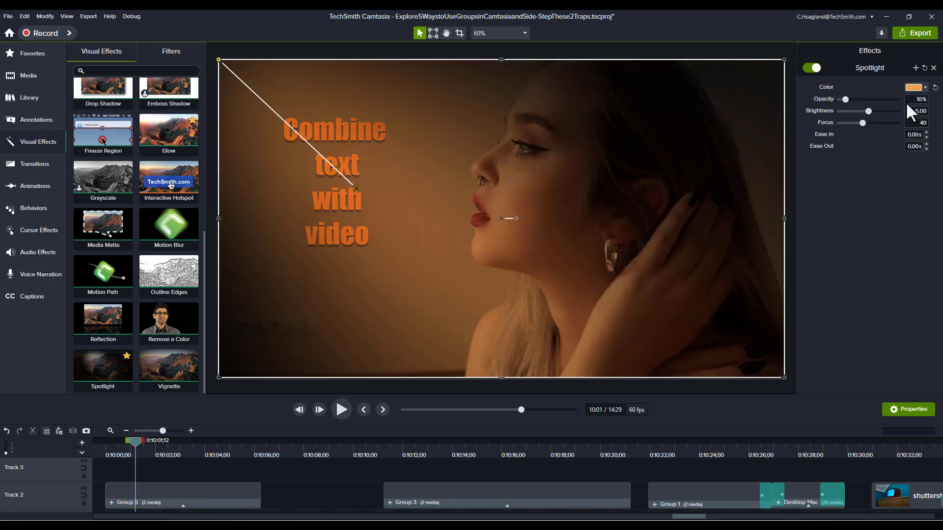
{"action": "left_click_drag", "start_coordinate": [907, 100], "coordinate": [871, 101]}
- Add a Color Adjustment with brightness 10, contrast 187 and saturation -37, then deselect the group
{"action": "scroll", "coordinate": [110, 214], "scroll_direction": "up", "scroll_amount": 3}
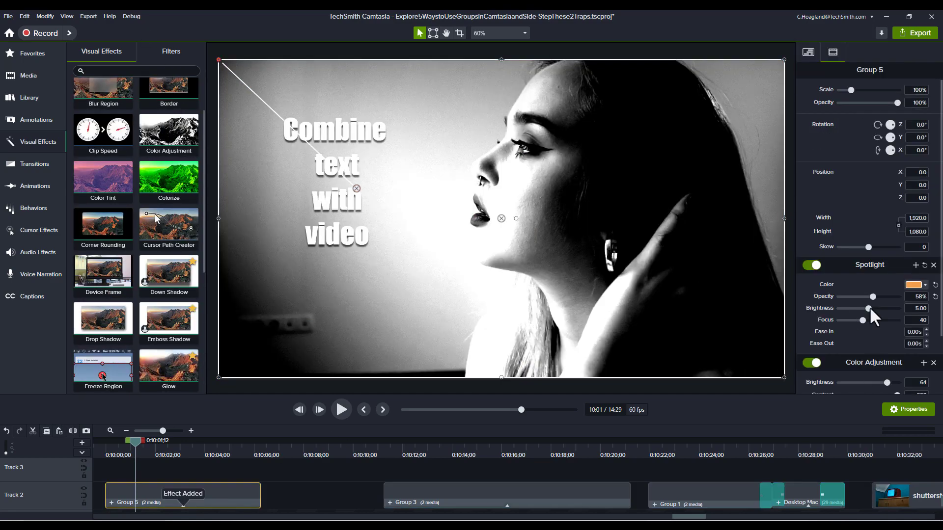
{"action": "left_click_drag", "start_coordinate": [838, 339], "coordinate": [876, 325]}
{"action": "left_click_drag", "start_coordinate": [190, 214], "coordinate": [190, 273]}
{"action": "scroll", "coordinate": [161, 307], "scroll_direction": "down", "scroll_amount": 1}
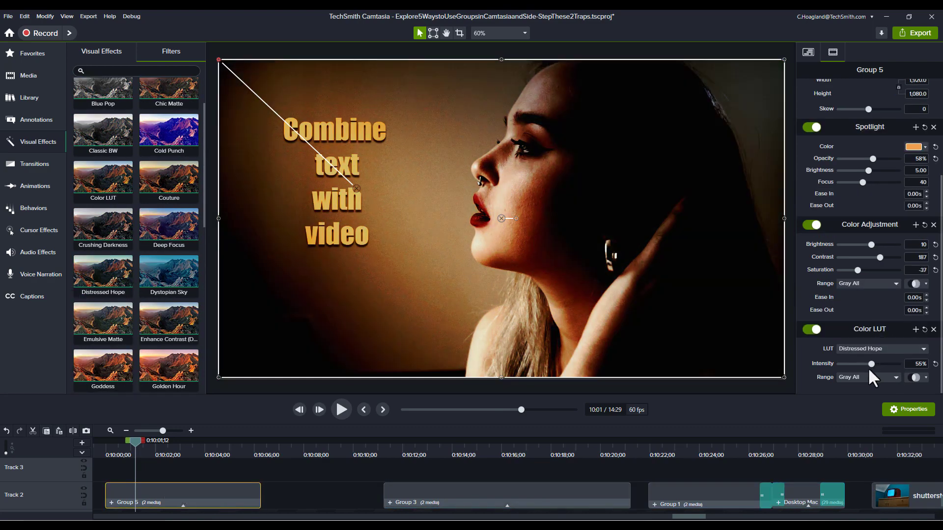
{"action": "left_click", "coordinate": [352, 467]}
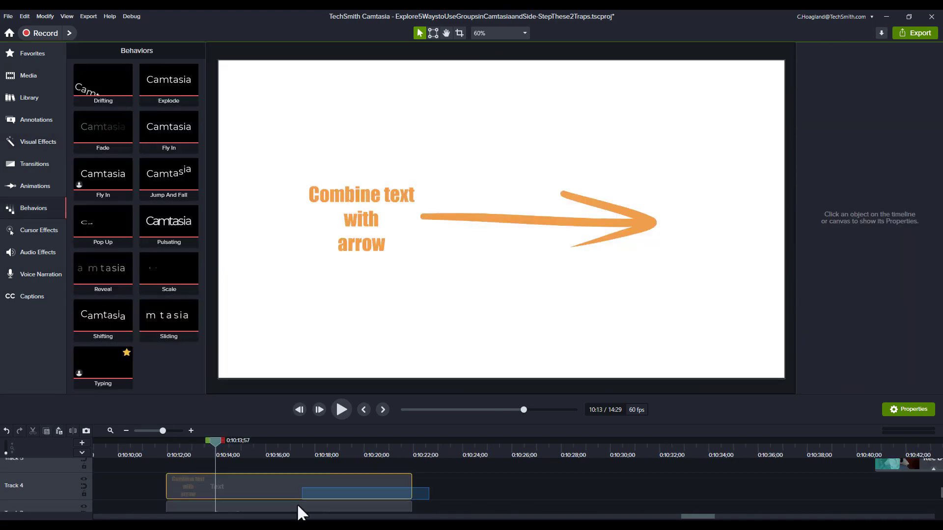
- Give Group 7, the text-and-arrow pair, a Drop Shadow effect
{"action": "left_click", "coordinate": [295, 503]}
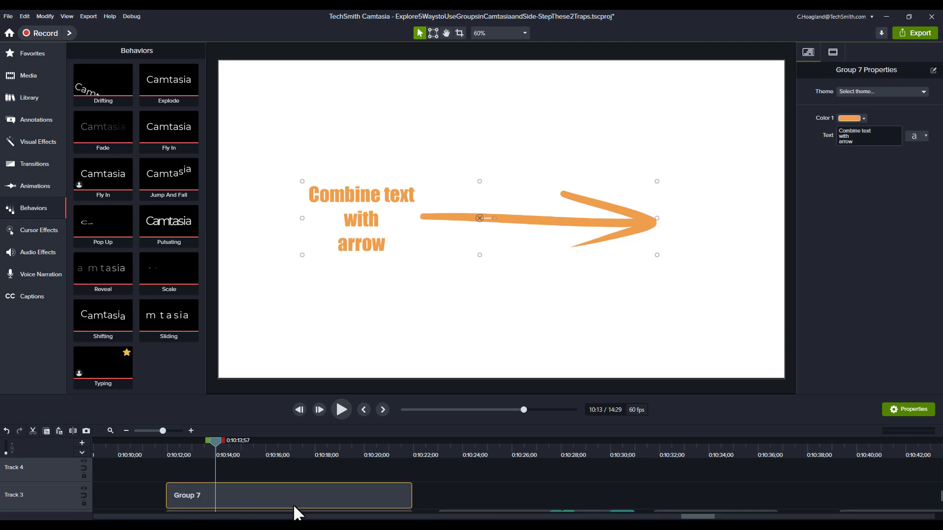
{"action": "left_click", "coordinate": [38, 142]}
{"action": "left_click", "coordinate": [373, 237]}
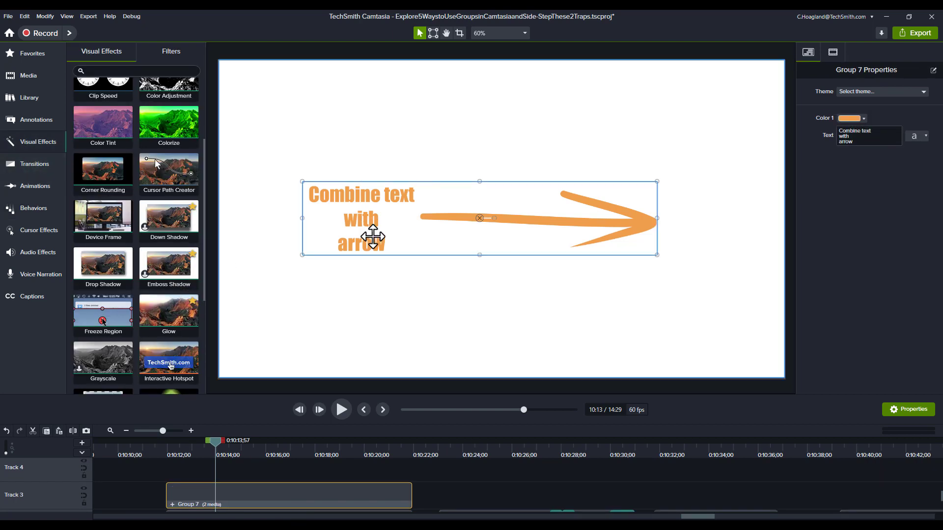
- Apply a Reveal behaviour with During style None to Group 7 and play it from the start
{"action": "left_click", "coordinate": [31, 209]}
{"action": "left_click_drag", "start_coordinate": [103, 271], "coordinate": [364, 226]}
{"action": "left_click", "coordinate": [869, 104]}
{"action": "left_click", "coordinate": [883, 122]}
{"action": "left_click", "coordinate": [854, 132]}
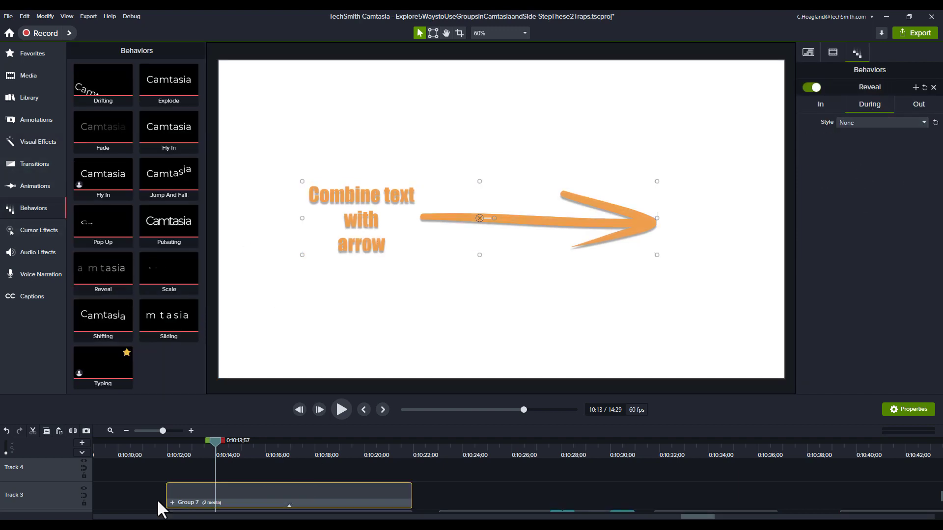
{"action": "left_click", "coordinate": [165, 457]}
{"action": "key", "text": "space"}
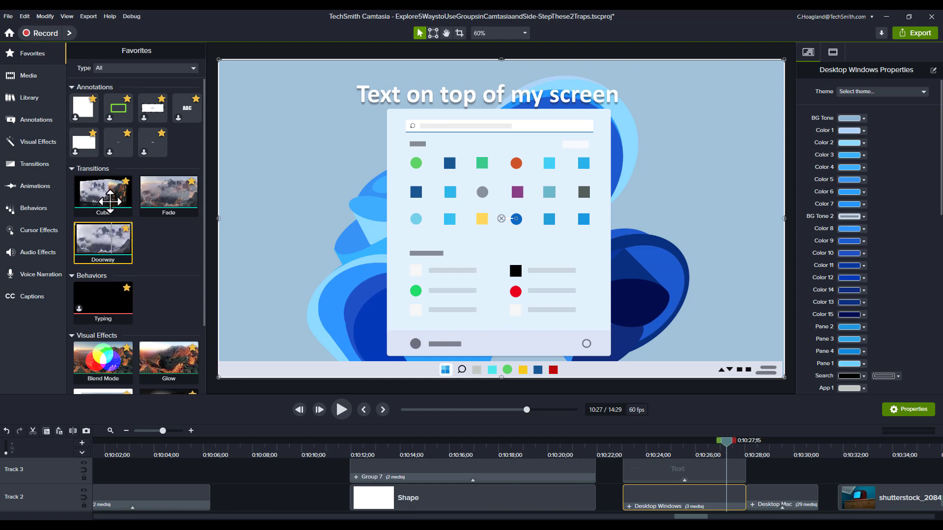
- Try a Cube transition between the Windows and Mac clips, then delete it
{"action": "left_click_drag", "start_coordinate": [106, 199], "coordinate": [746, 498]}
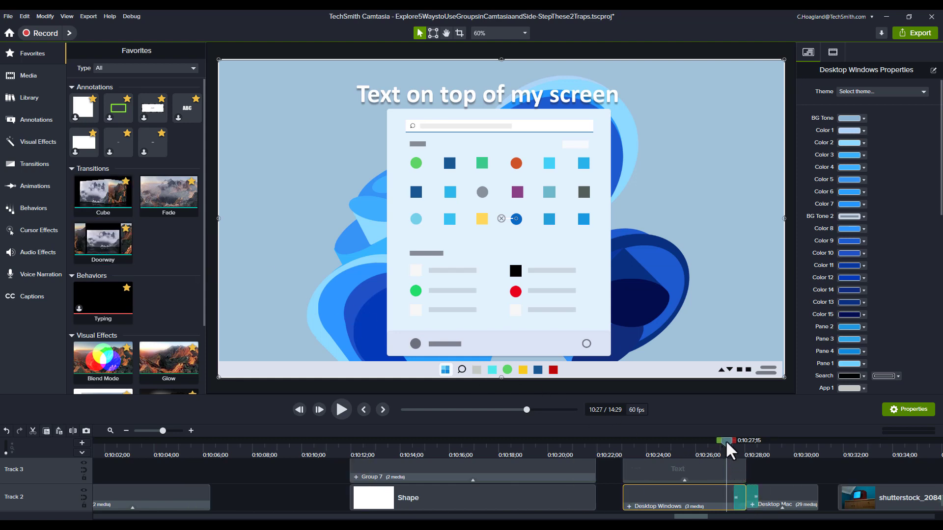
{"action": "left_click_drag", "start_coordinate": [726, 440], "coordinate": [750, 453]}
{"action": "left_click", "coordinate": [735, 501]}
{"action": "key", "text": "Delete"}
- Group the Text and Desktop Windows clips as Group 8 and add a Cube transition after it
{"action": "left_click", "coordinate": [683, 471]}
{"action": "left_click", "coordinate": [680, 494], "text": "ctrl"}
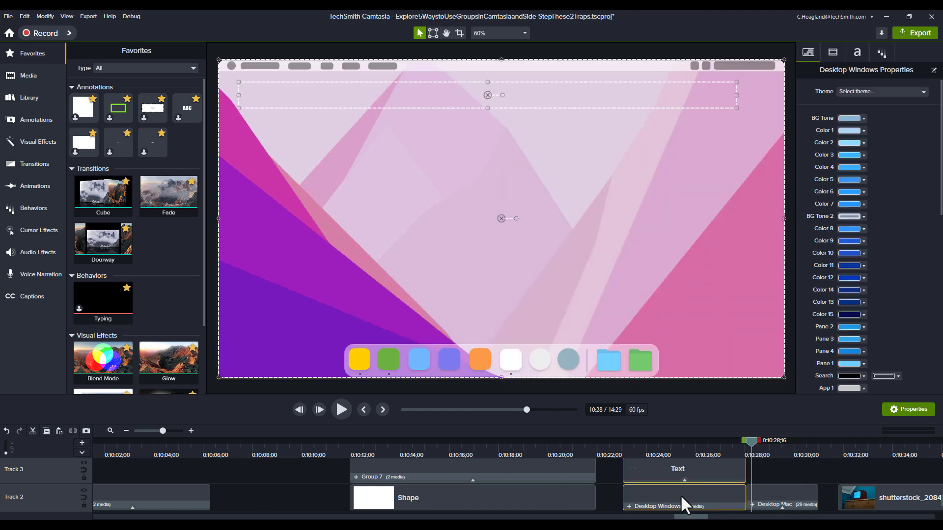
{"action": "key", "text": "ctrl+g"}
{"action": "left_click_drag", "start_coordinate": [752, 444], "coordinate": [718, 446]}
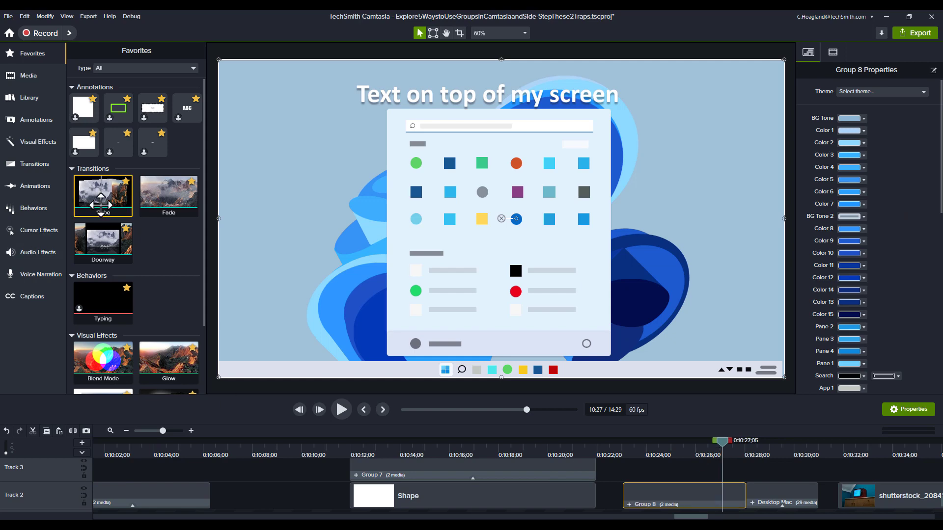
{"action": "left_click_drag", "start_coordinate": [103, 194], "coordinate": [746, 496]}
{"action": "left_click_drag", "start_coordinate": [720, 441], "coordinate": [757, 448]}
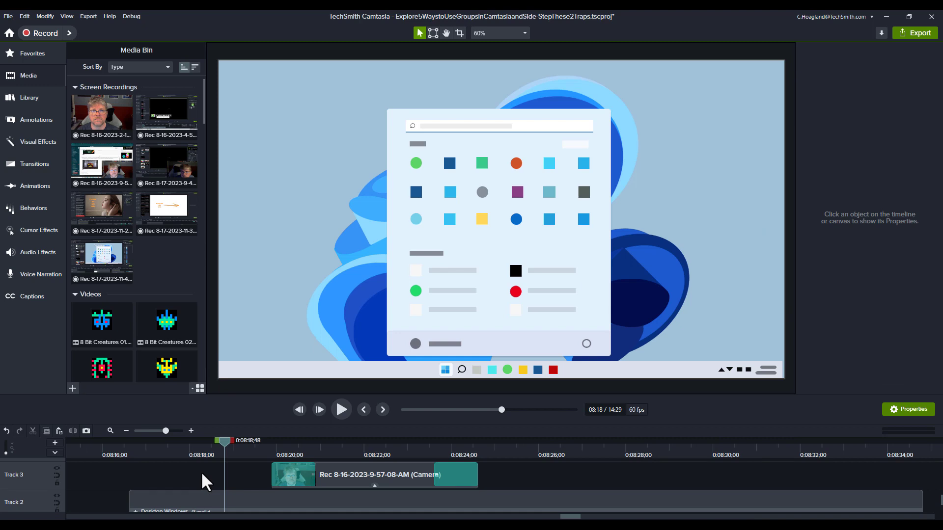
- Play the transition, then group the Track 3 camera recording alone as Group 2
{"action": "key", "text": "space"}
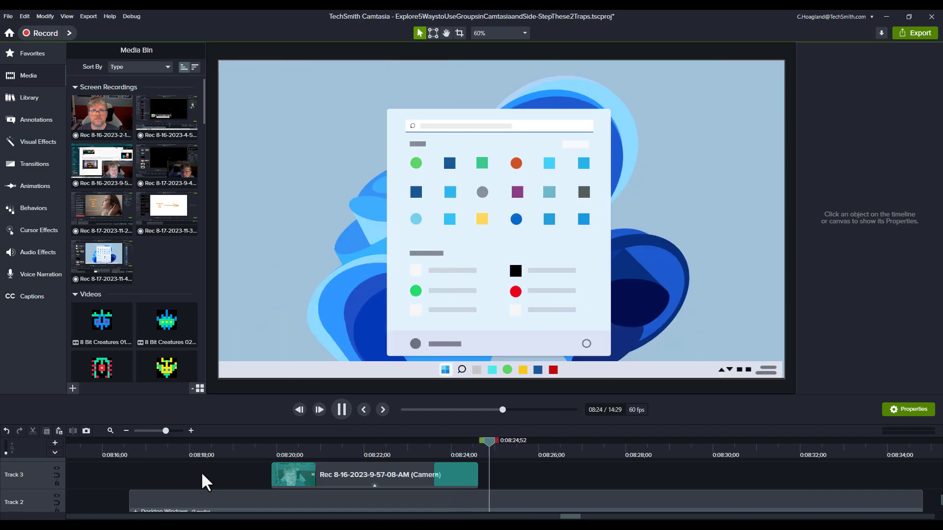
{"action": "key", "text": "space"}
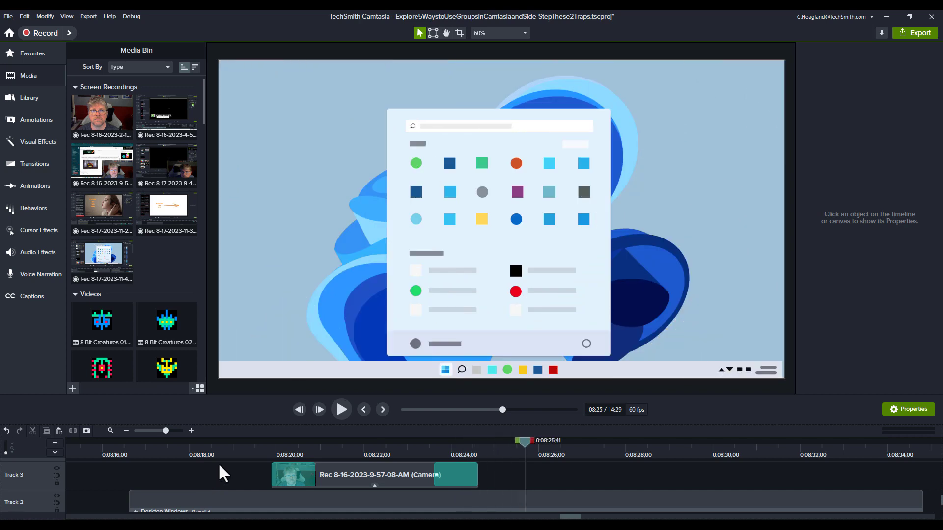
{"action": "left_click", "coordinate": [342, 474]}
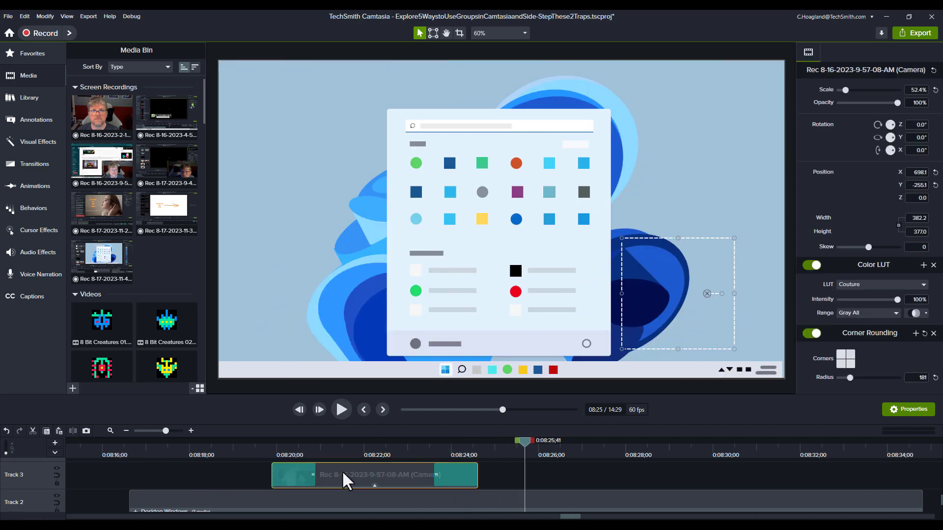
{"action": "key", "text": "ctrl+g"}
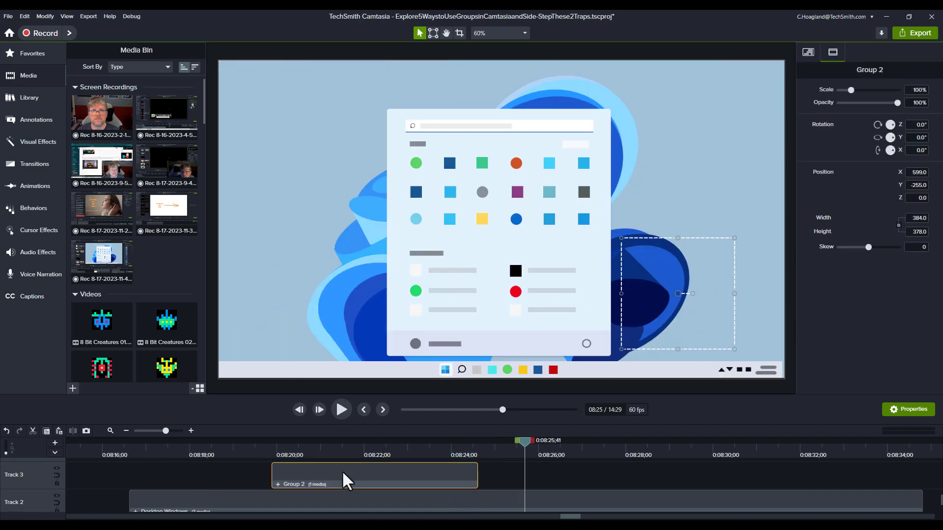
- Open Group 2's own timeline, return to the Main Timeline, and play forward and in reverse
{"action": "left_click", "coordinate": [277, 483]}
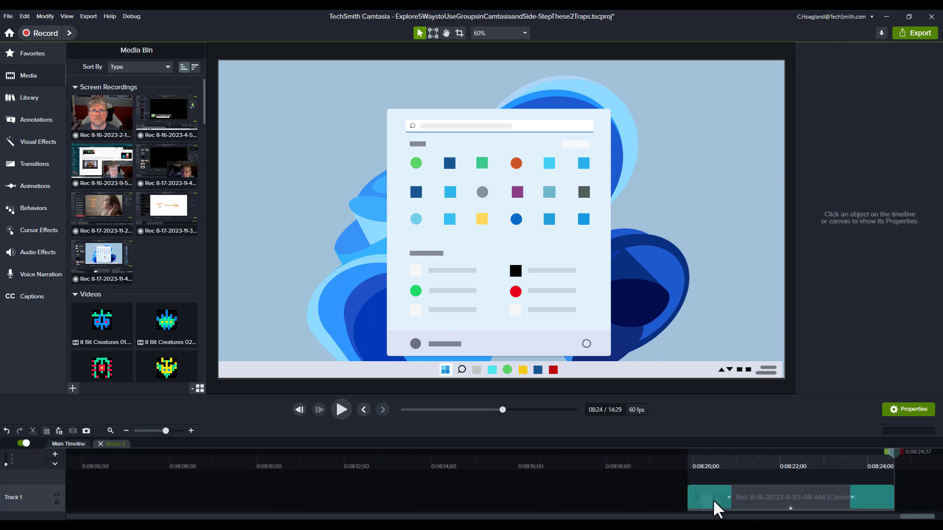
{"action": "left_click", "coordinate": [69, 444]}
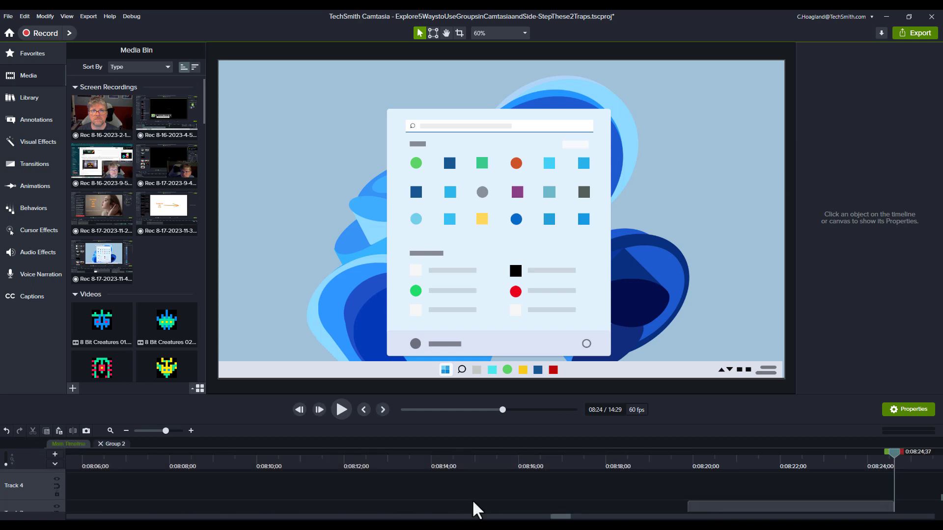
{"action": "key", "text": "space"}
{"action": "key", "text": "j"}
{"action": "key", "text": "k"}
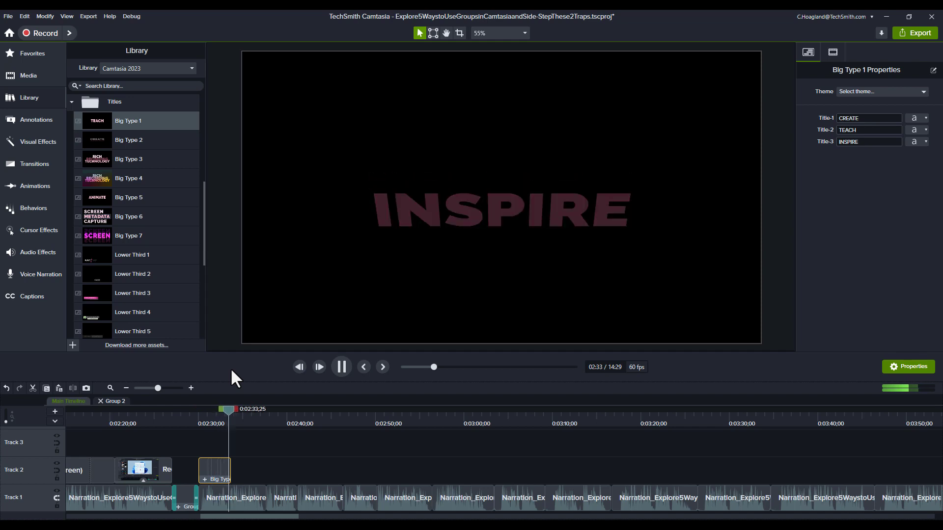
- Retitle Big Type 1's three lines to QUICK, PROPERTY and ASSETS and preview it
{"action": "key", "text": "space"}
{"action": "key", "text": "j"}
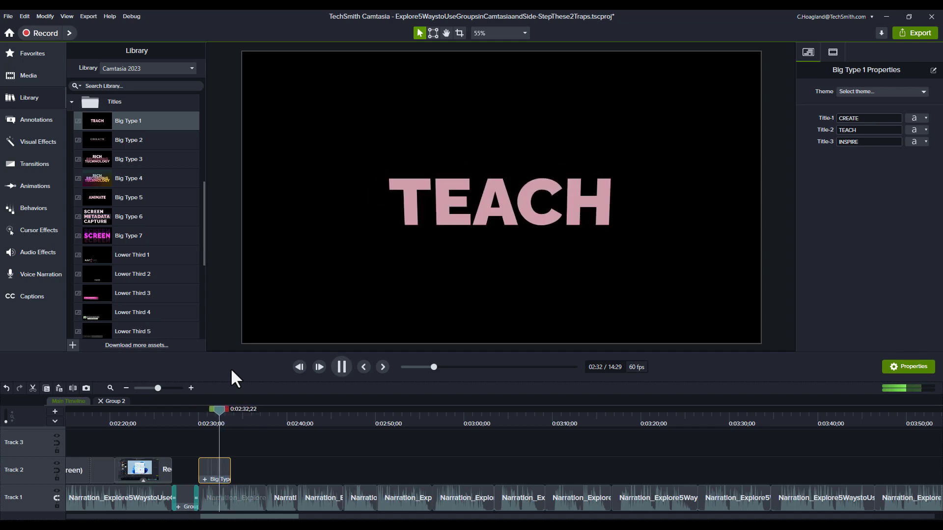
{"action": "key", "text": "space"}
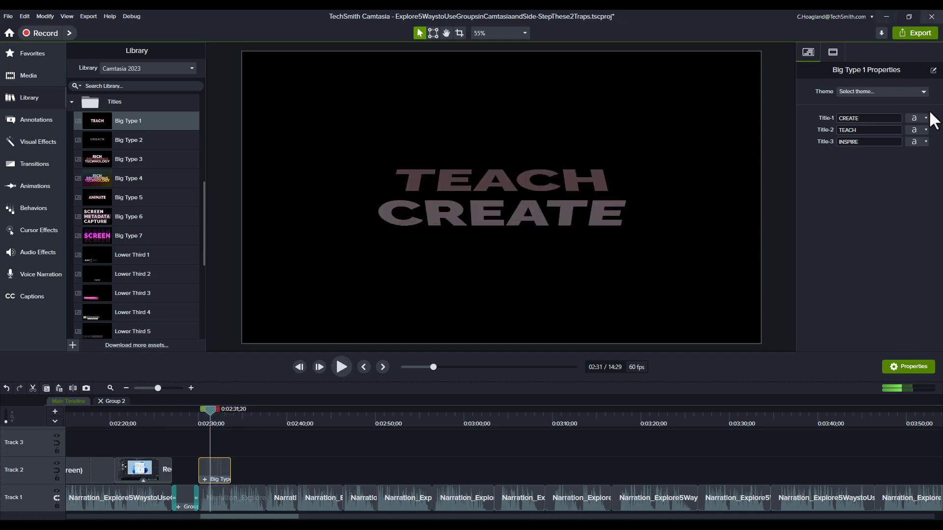
{"action": "key", "text": "Tab"}
{"action": "type", "text": "PROPERTY"}
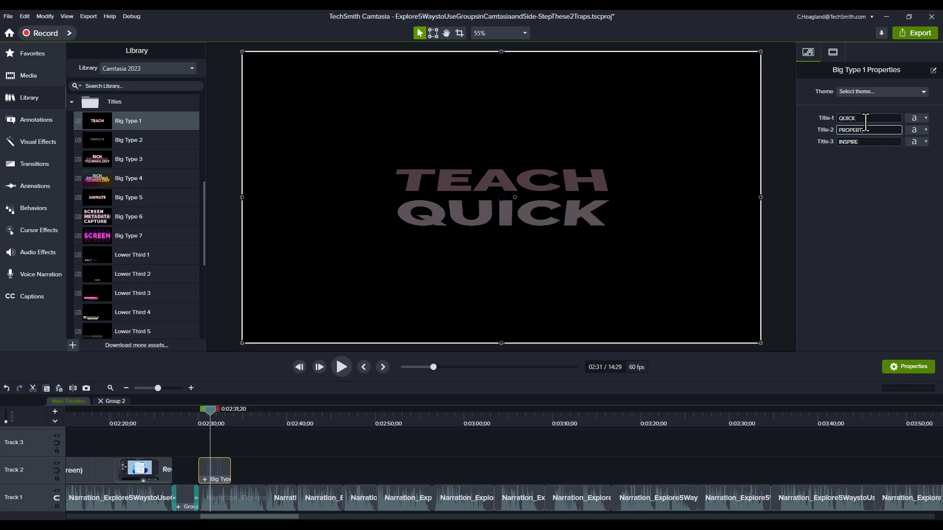
{"action": "key", "text": "Tab"}
{"action": "type", "text": "ASSETS"}
{"action": "key", "text": "space"}
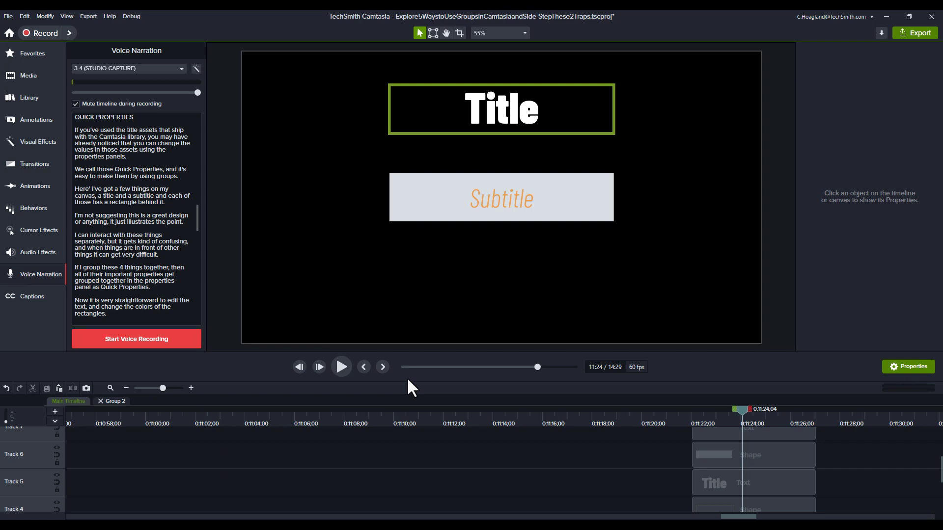
- Group the Title, Subtitle and their two rectangles into one group
{"action": "left_click", "coordinate": [494, 105]}
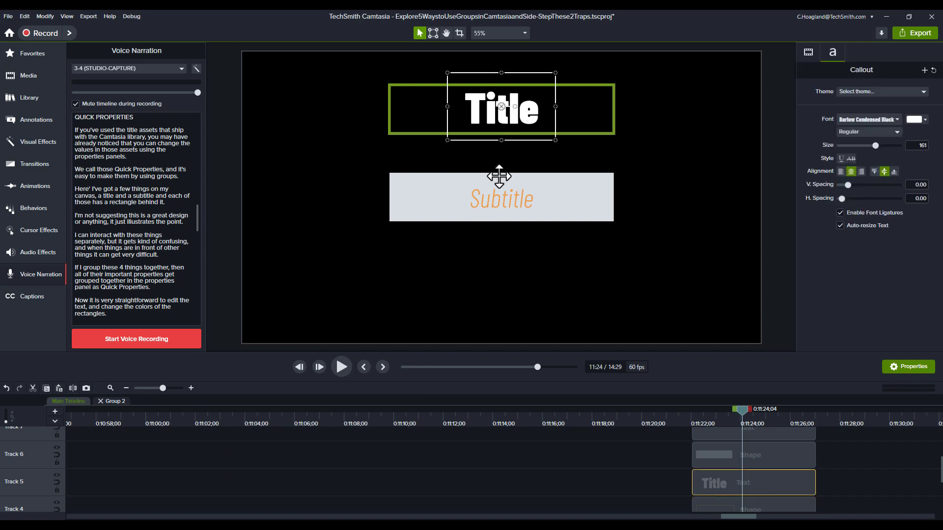
{"action": "left_click", "coordinate": [495, 199]}
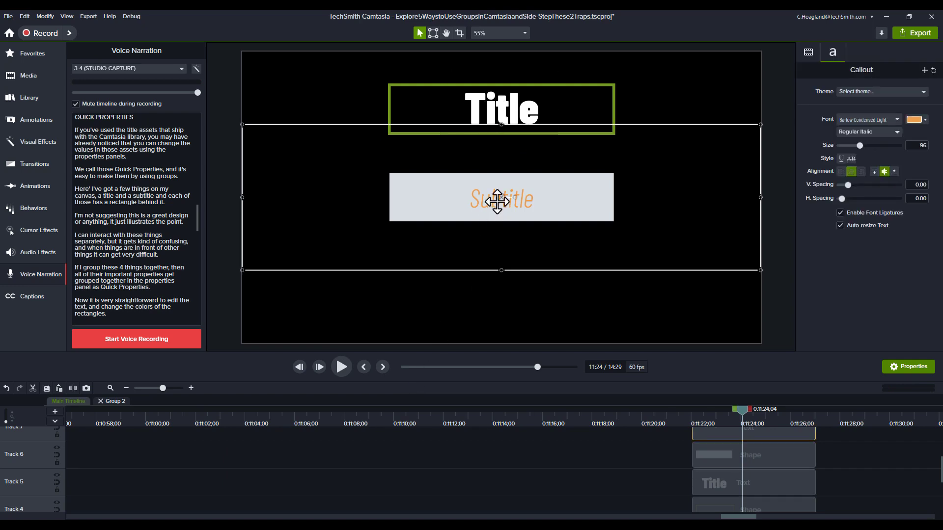
{"action": "left_click", "coordinate": [388, 102]}
{"action": "left_click", "coordinate": [413, 199]}
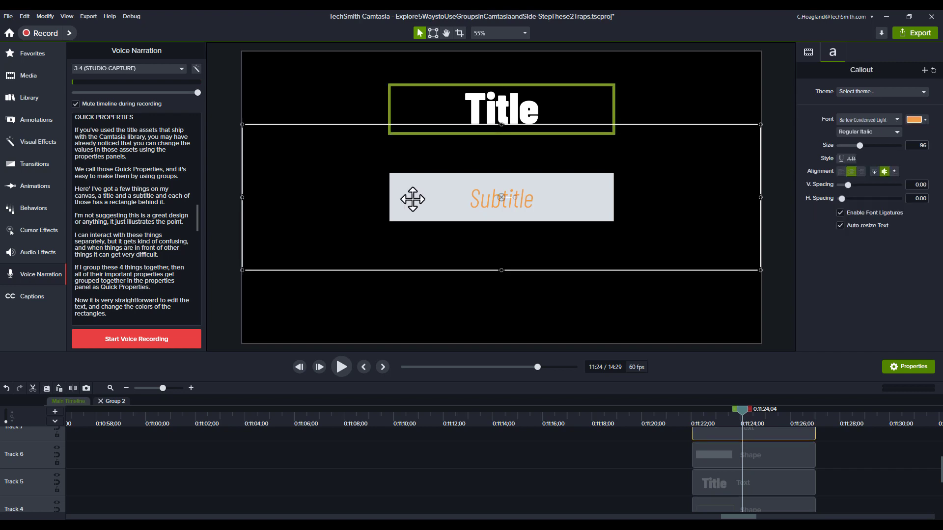
{"action": "left_click", "coordinate": [415, 200]}
{"action": "left_click", "coordinate": [414, 200]}
{"action": "left_click", "coordinate": [570, 203]}
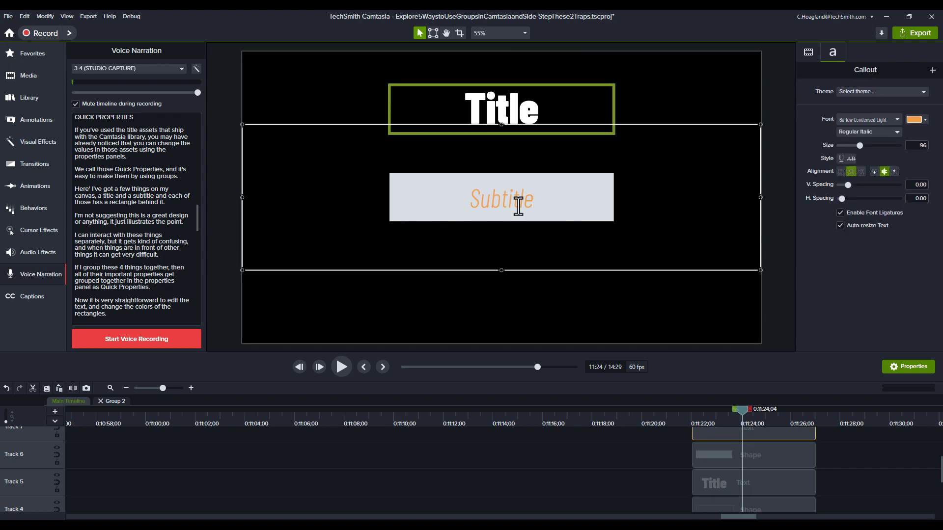
{"action": "left_click_drag", "start_coordinate": [824, 432], "coordinate": [776, 500]}
{"action": "key", "text": "ctrl+g"}
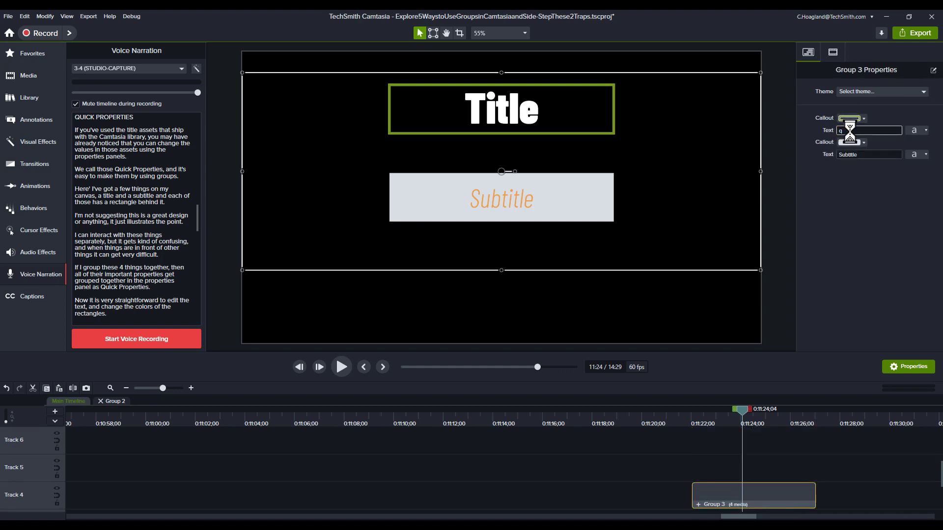
- Change the title to 'QPAs' (orange) and subtitle to 'Quick Property Assets' with a green rectangle
{"action": "left_click", "coordinate": [850, 132]}
{"action": "type", "text": "QPAs"}
{"action": "left_click", "coordinate": [867, 154]}
{"action": "type", "text": "Quick Property Assets"}
{"action": "left_click", "coordinate": [914, 130]}
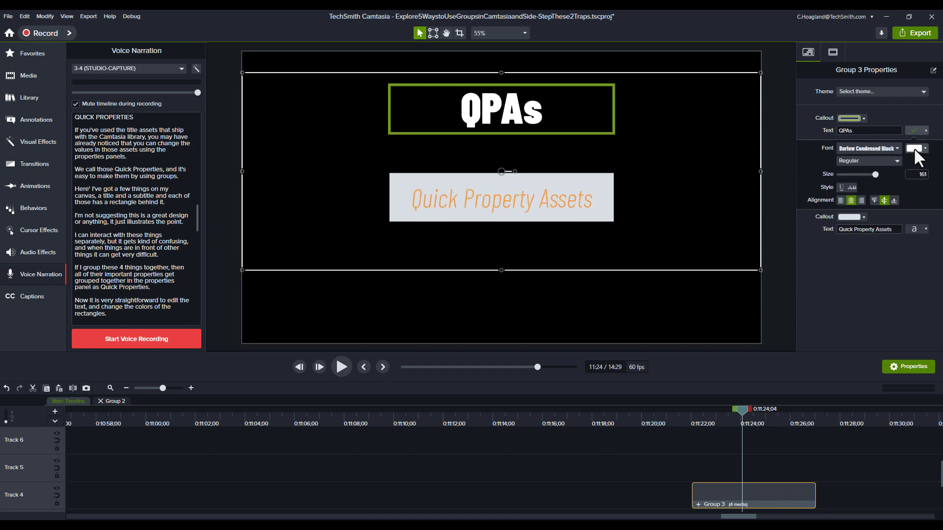
{"action": "left_click", "coordinate": [864, 216]}
{"action": "left_click", "coordinate": [831, 249]}
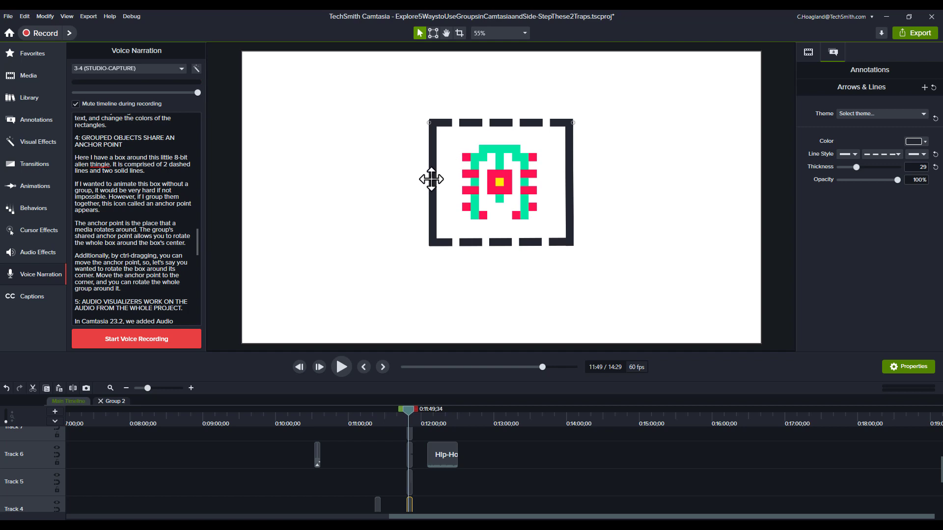
- Group the four lines around the alien, rotate the box, and put its anchor at the top-left corner
{"action": "left_click", "coordinate": [419, 436]}
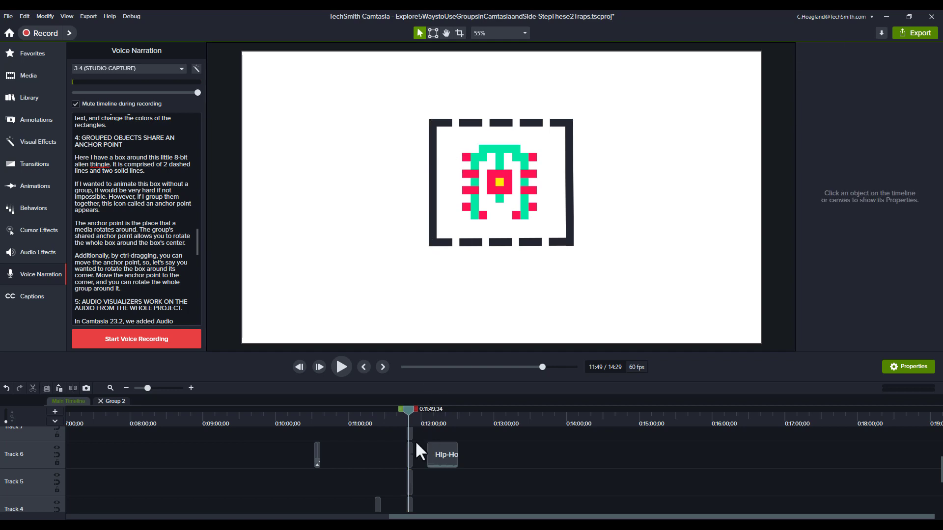
{"action": "mouse_move", "coordinate": [404, 500]}
{"action": "left_mouse_down"}
{"action": "mouse_move", "coordinate": [403, 509]}
{"action": "mouse_move", "coordinate": [411, 476]}
{"action": "left_mouse_up"}
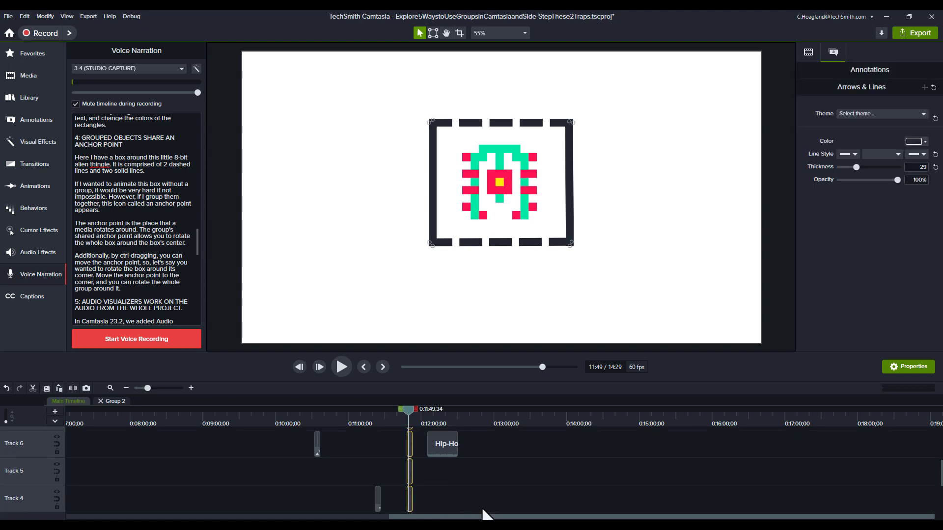
{"action": "key", "text": "ctrl+g"}
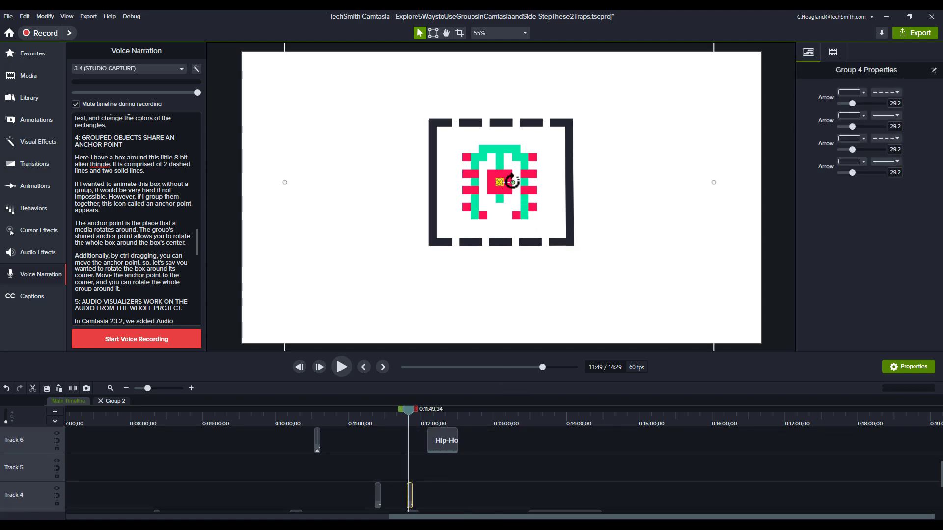
{"action": "left_click_drag", "start_coordinate": [512, 182], "coordinate": [545, 183]}
{"action": "left_click_drag", "start_coordinate": [499, 183], "coordinate": [500, 122]}
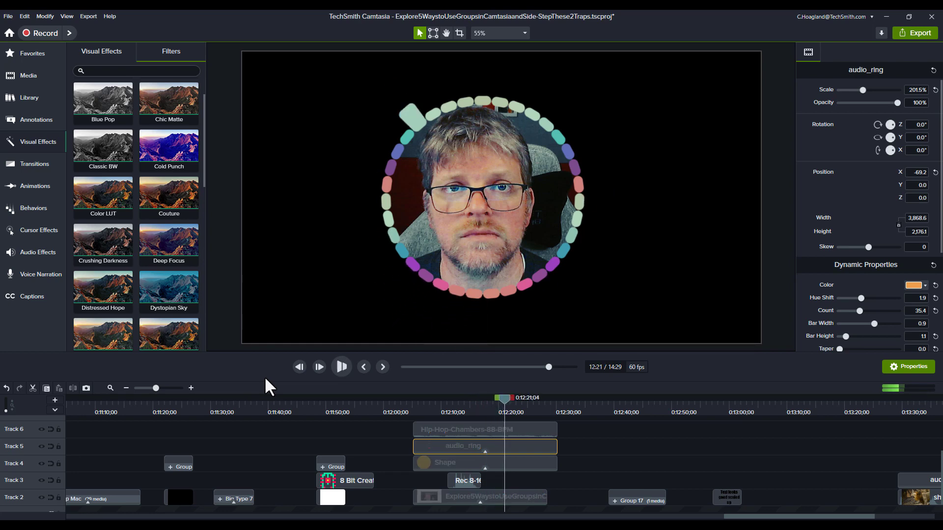
- Stop playback after watching the audio ring react around the circular webcam shot
{"action": "key", "text": "space"}
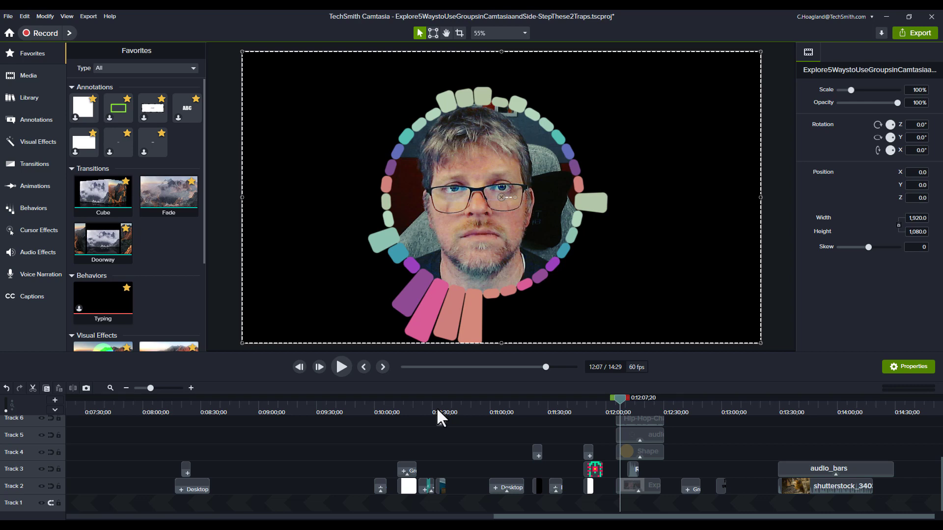
- Group the four webcam-scene clips on tracks 2–5 and play the group back
{"action": "left_click_drag", "start_coordinate": [674, 437], "coordinate": [629, 491]}
{"action": "key", "text": "ctrl+g"}
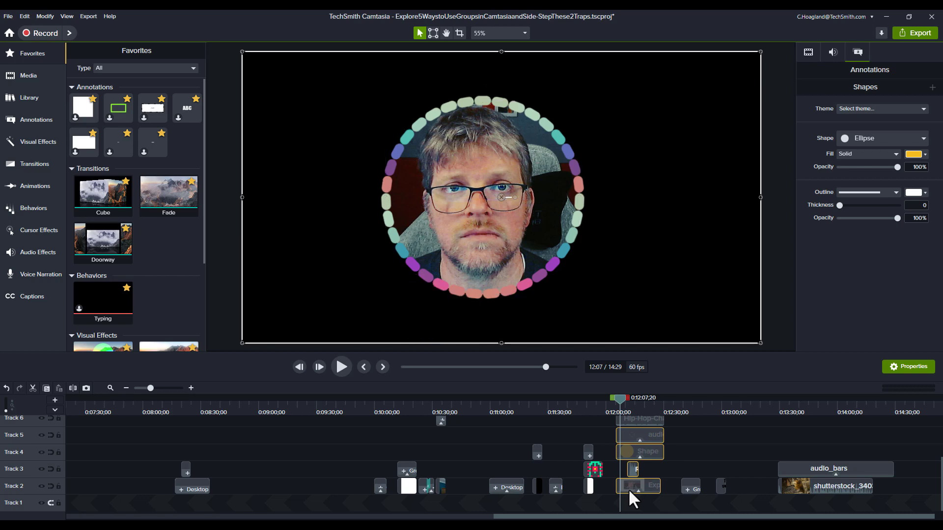
{"action": "key", "text": "space"}
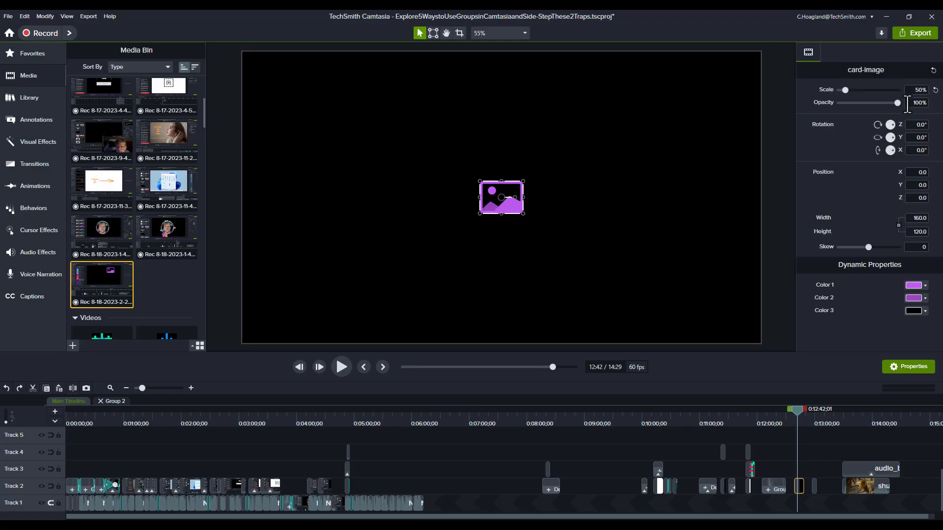
- Undo a trial 500% scale, then set Group 7's card image to 900% in Visual Properties
{"action": "key", "text": "Return"}
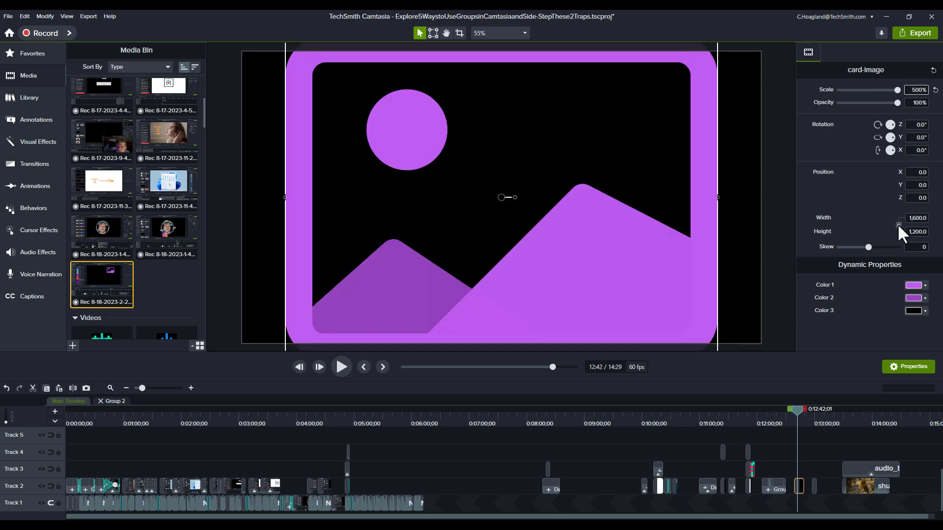
{"action": "key", "text": "ctrl+z"}
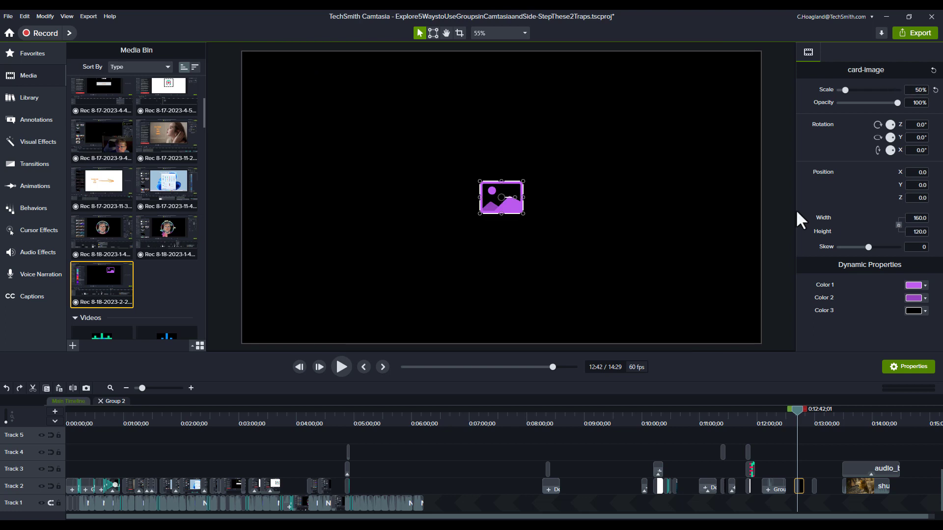
{"action": "left_click", "coordinate": [493, 207]}
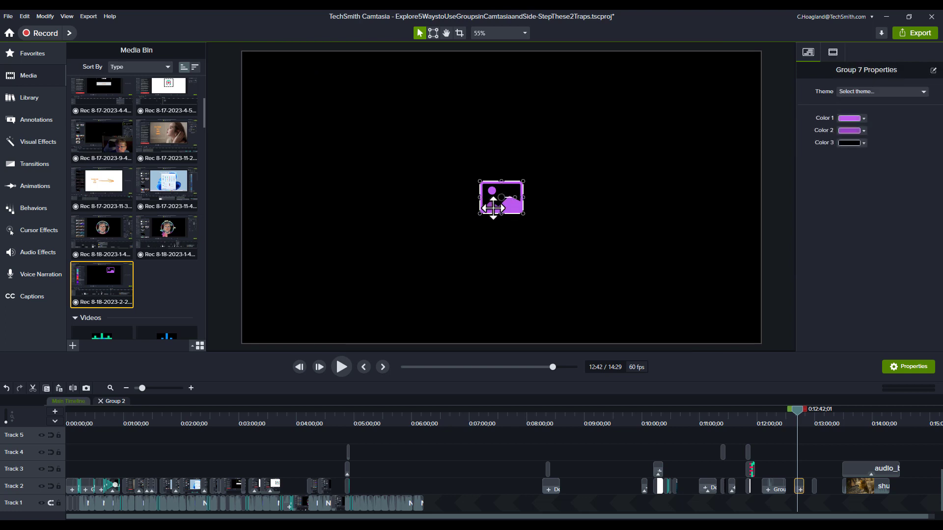
{"action": "left_click", "coordinate": [833, 52]}
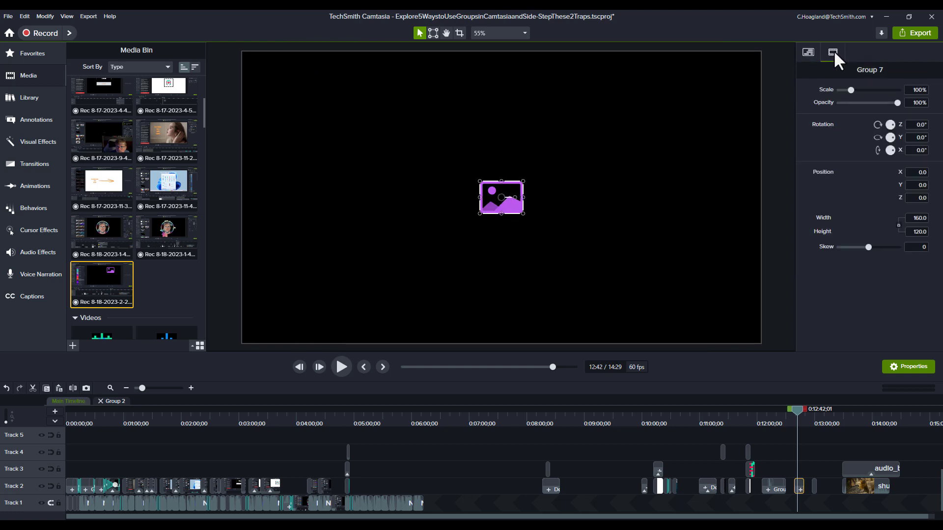
{"action": "left_click", "coordinate": [919, 89]}
{"action": "type", "text": "900"}
{"action": "key", "text": "Return"}
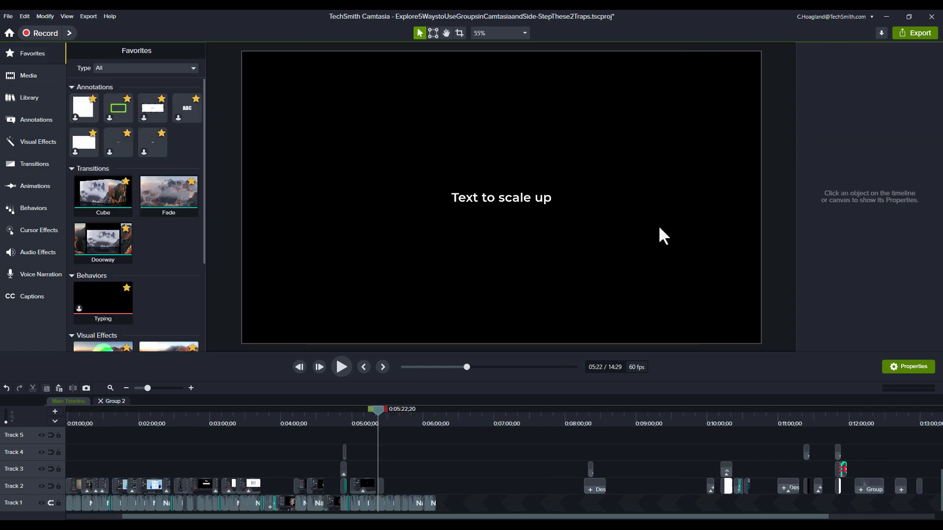
- Undo a dragged resize, then set Group 8's 'Text to scale up' caption Scale to 500%
{"action": "left_click", "coordinate": [659, 236]}
{"action": "left_click_drag", "start_coordinate": [849, 90], "coordinate": [913, 94]}
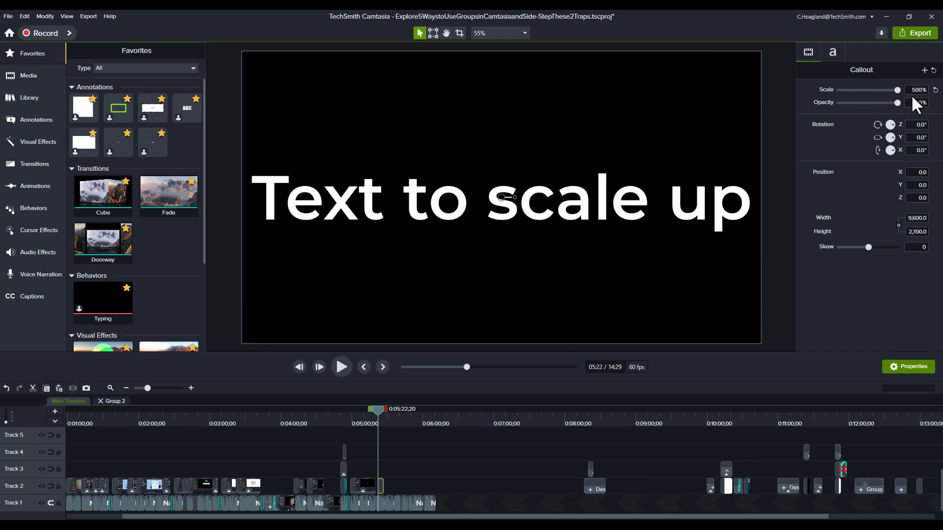
{"action": "key", "text": "ctrl+z"}
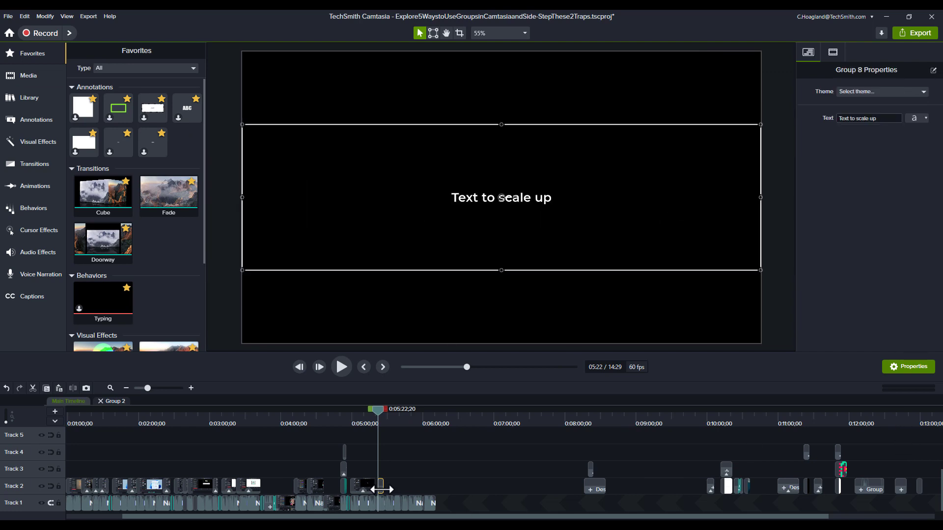
{"action": "left_click", "coordinate": [833, 52]}
{"action": "left_click", "coordinate": [918, 90]}
{"action": "type", "text": "500"}
{"action": "key", "text": "Return"}
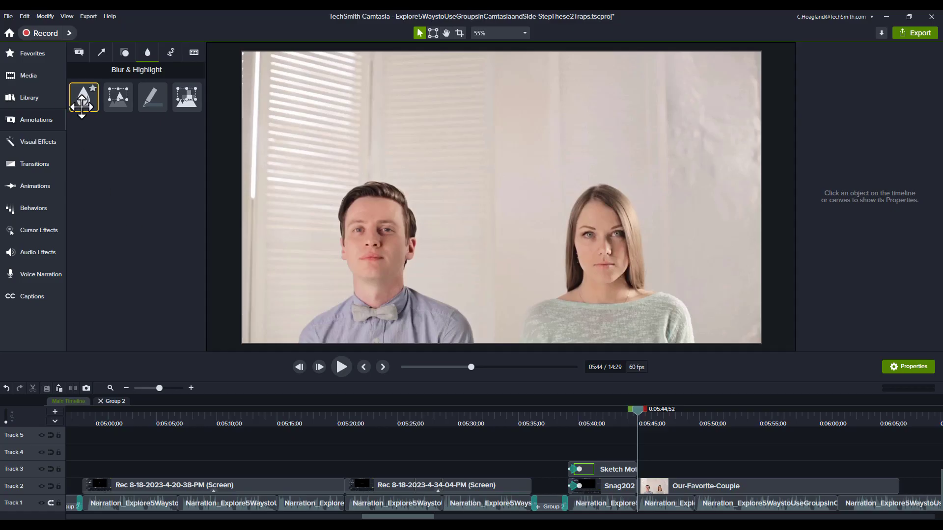
- Place a Blur on the man's face, a yellow Highlight on hers, and Pixelate below her face
{"action": "left_click_drag", "start_coordinate": [174, 202], "coordinate": [759, 438]}
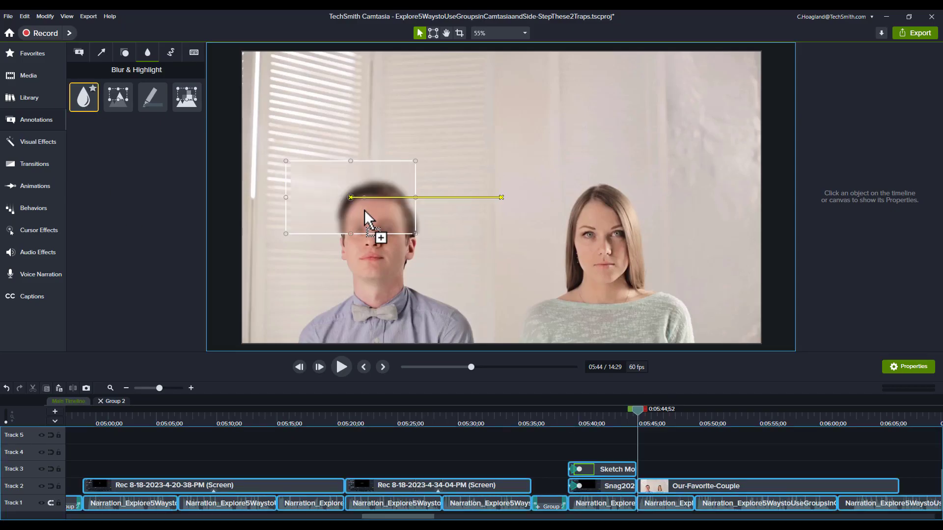
{"action": "left_click_drag", "start_coordinate": [366, 210], "coordinate": [378, 241]}
{"action": "mouse_move", "coordinate": [153, 96]}
{"action": "left_mouse_down"}
{"action": "mouse_move", "coordinate": [621, 250]}
{"action": "mouse_move", "coordinate": [609, 261]}
{"action": "mouse_move", "coordinate": [606, 239]}
{"action": "left_mouse_up"}
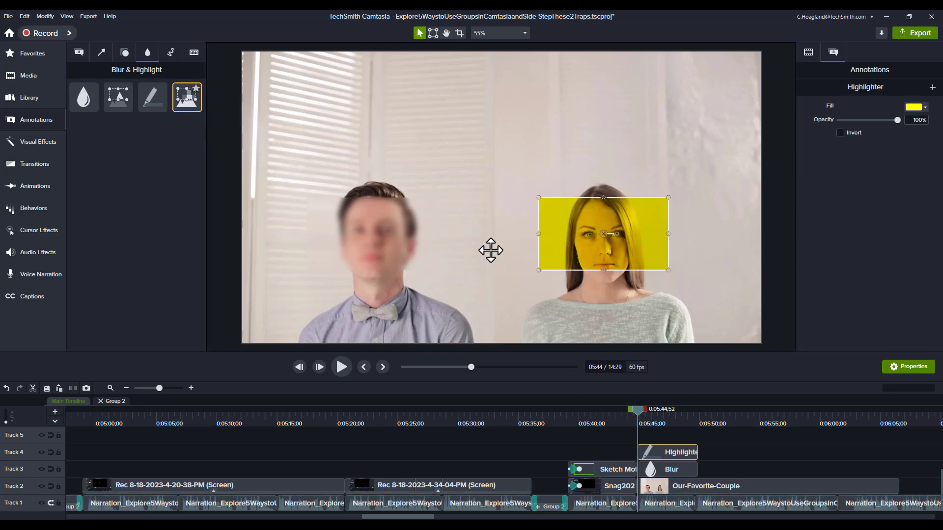
{"action": "left_click_drag", "start_coordinate": [520, 263], "coordinate": [608, 317]}
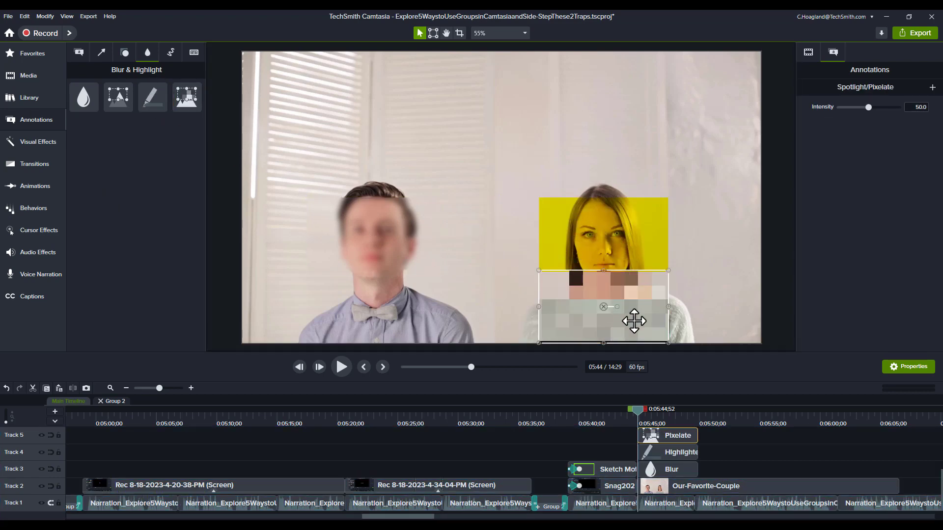
{"action": "left_click", "coordinate": [706, 329]}
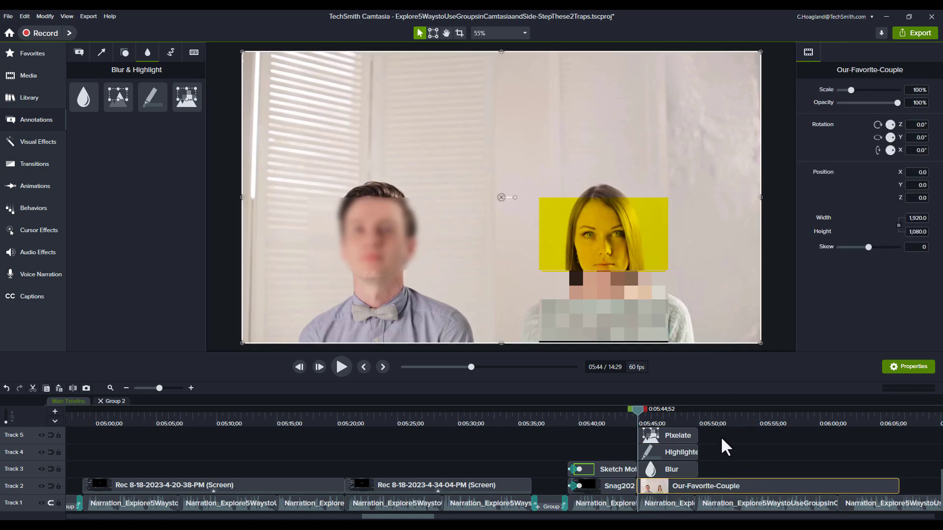
- Group then ungroup the three effects, and group them with the couple video as Group 11
{"action": "mouse_move", "coordinate": [720, 436]}
{"action": "left_mouse_down"}
{"action": "mouse_move", "coordinate": [668, 458]}
{"action": "mouse_move", "coordinate": [677, 470]}
{"action": "left_mouse_up"}
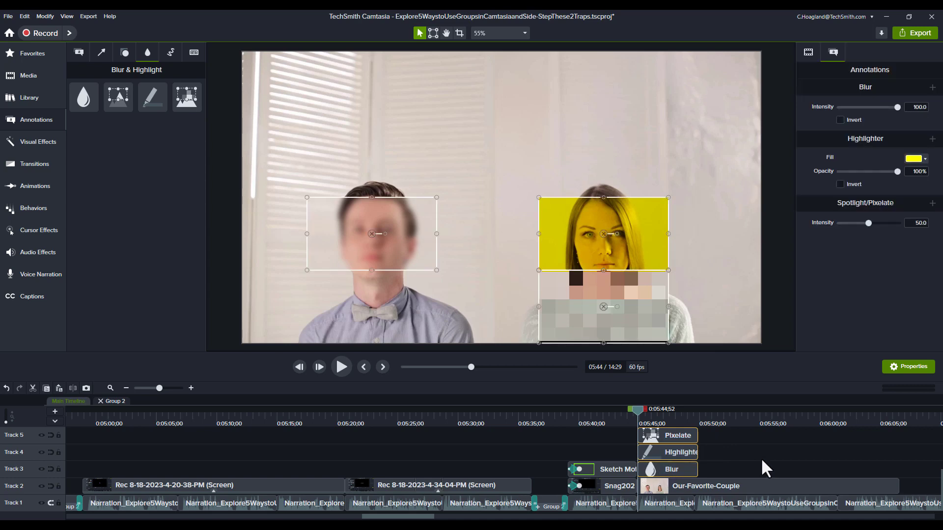
{"action": "key", "text": "ctrl+g"}
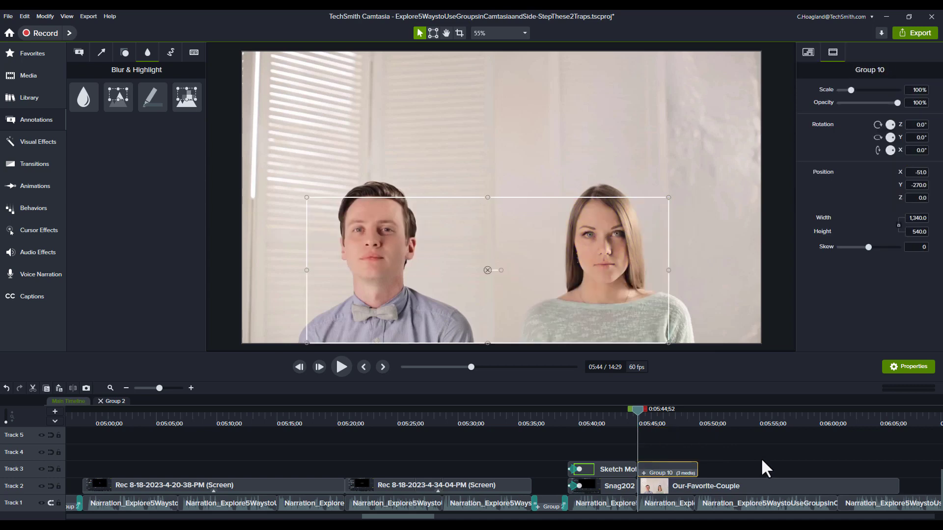
{"action": "key", "text": "ctrl+shift+g"}
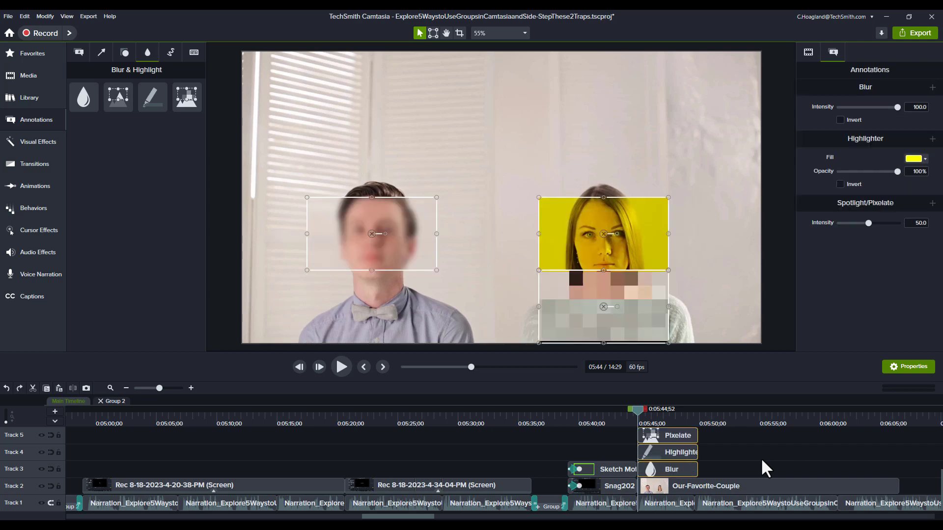
{"action": "left_click_drag", "start_coordinate": [714, 434], "coordinate": [679, 482]}
{"action": "key", "text": "ctrl+g"}
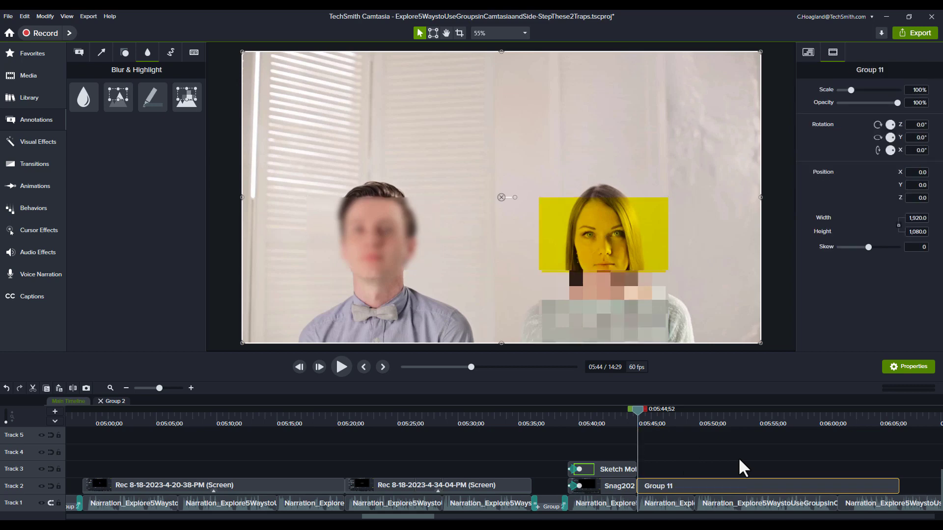